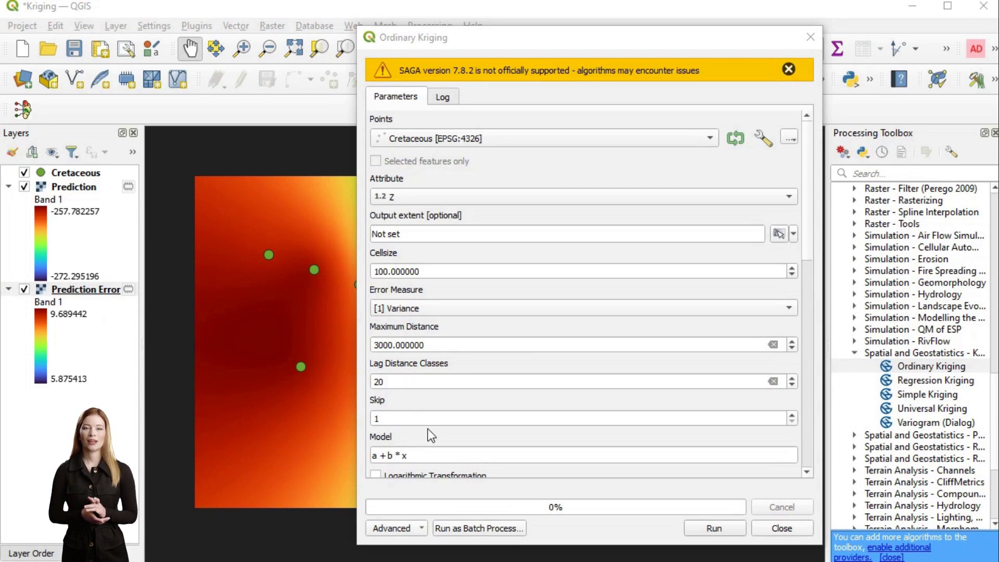
Run Ordinary Kriging on the Cretaceous points' Z attribute with cell size 100, maximum distance 3000 and 20 lag distance classes.
{"action": "left_click", "coordinate": [700, 531]}
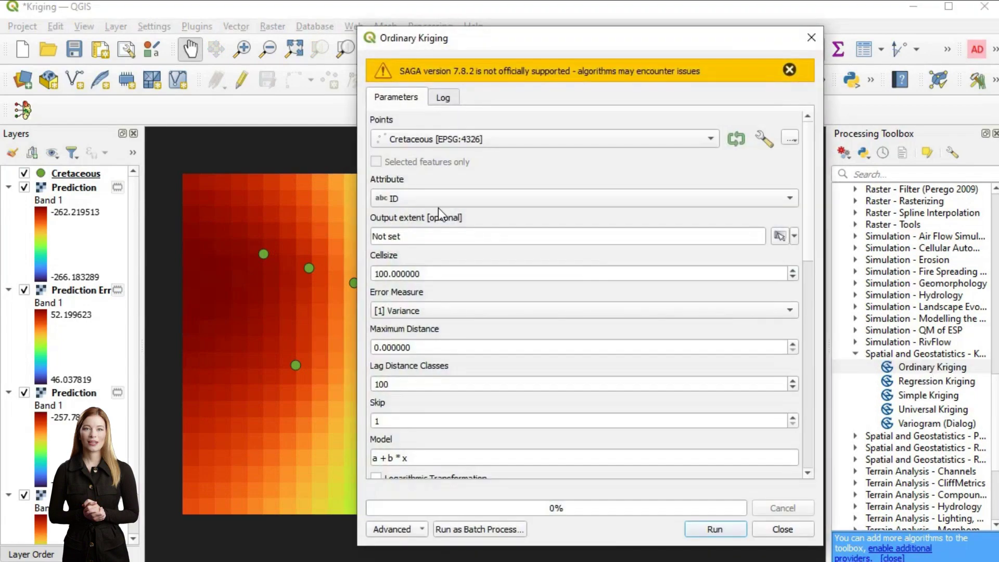
Configure Ordinary Kriging for attribute Z with a cell size of 50 and a maximum distance of 3000.
{"action": "left_click", "coordinate": [438, 205]}
{"action": "left_click", "coordinate": [423, 249]}
{"action": "left_click", "coordinate": [383, 275]}
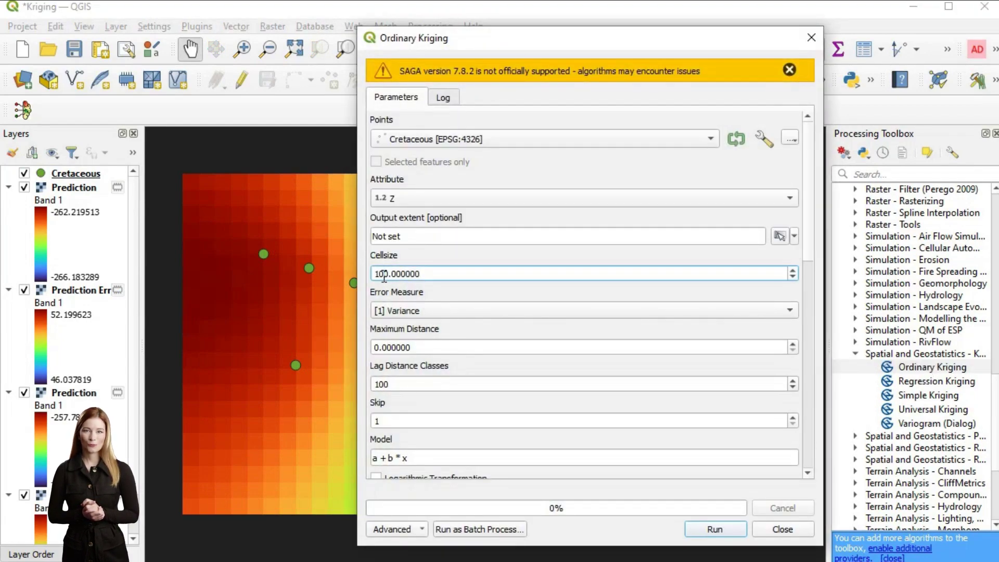
{"action": "left_click_drag", "start_coordinate": [384, 274], "coordinate": [367, 276]}
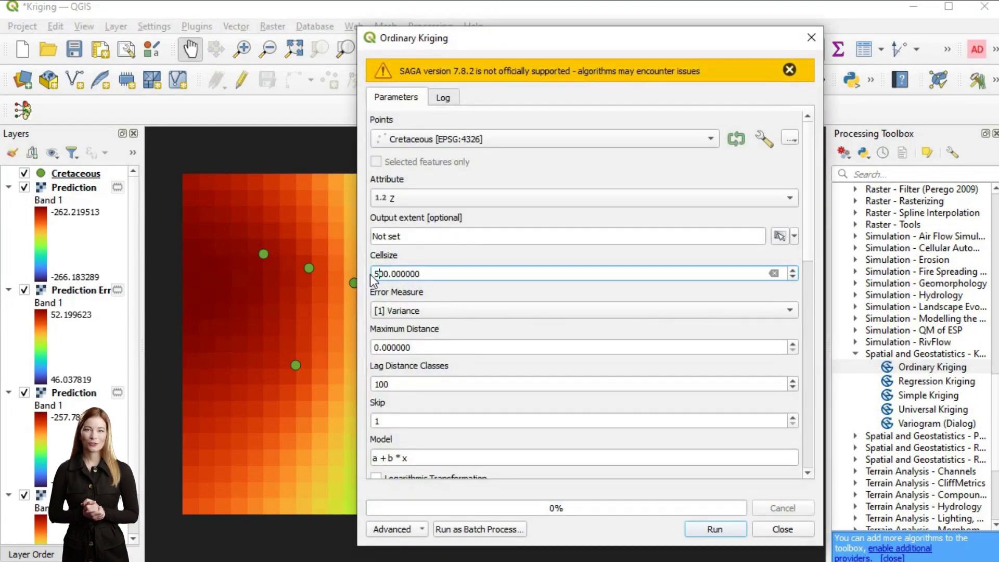
{"action": "type", "text": "5"}
{"action": "left_click", "coordinate": [377, 347]}
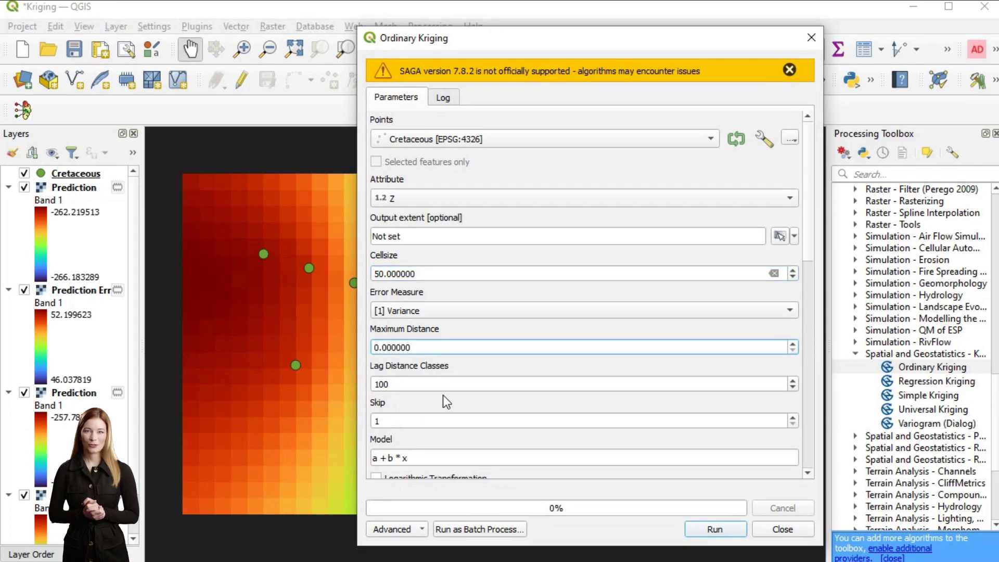
{"action": "type", "text": "100"}
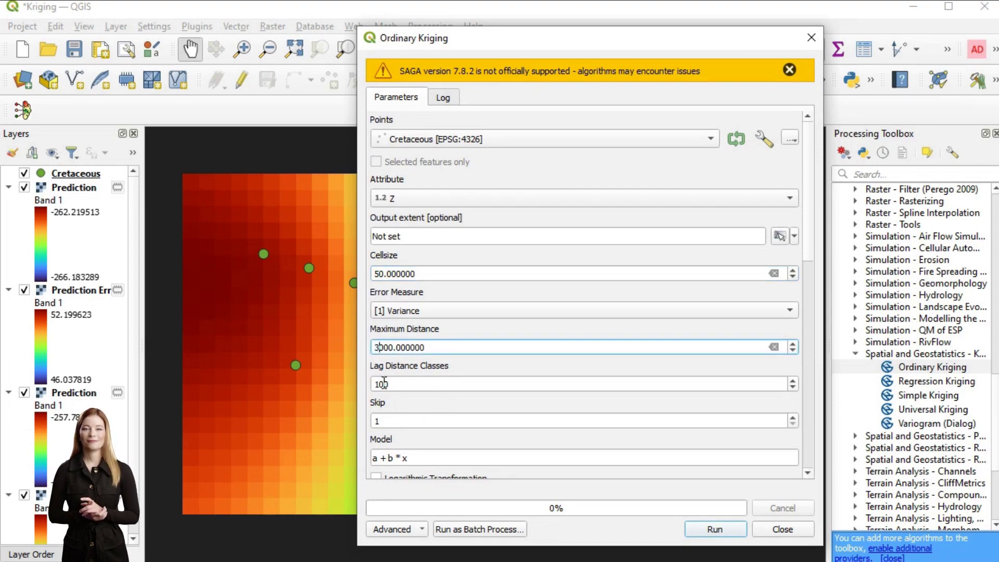
{"action": "left_click", "coordinate": [384, 384]}
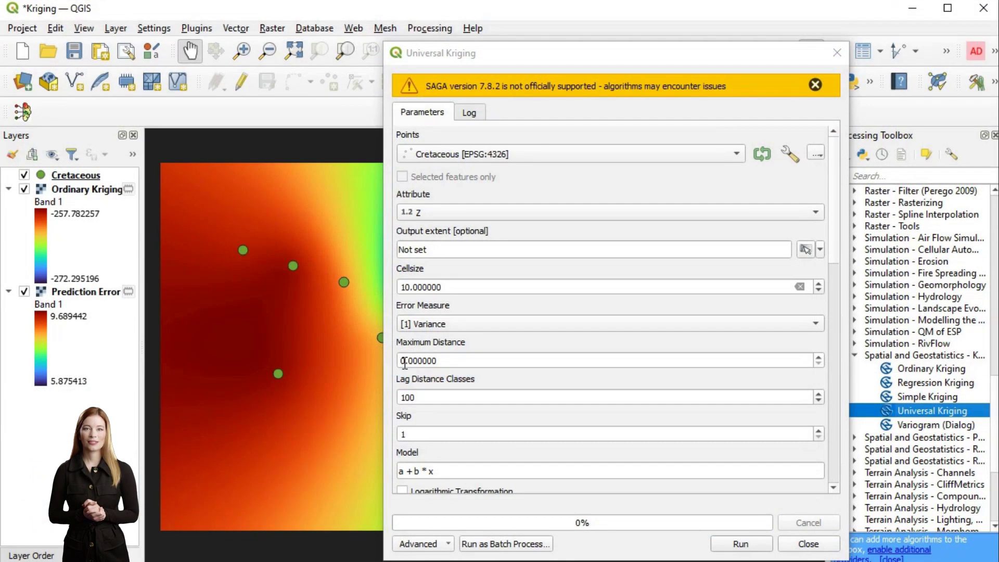
Set the Universal Kriging maximum distance to 2000 and the lag distance classes to 50.
{"action": "left_click_drag", "start_coordinate": [405, 362], "coordinate": [396, 368]}
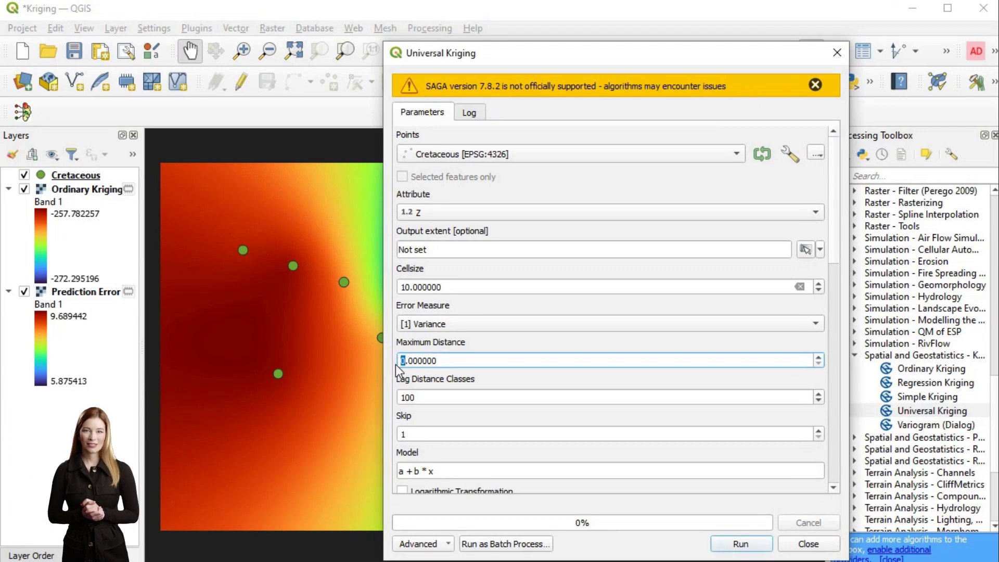
{"action": "type", "text": "200"}
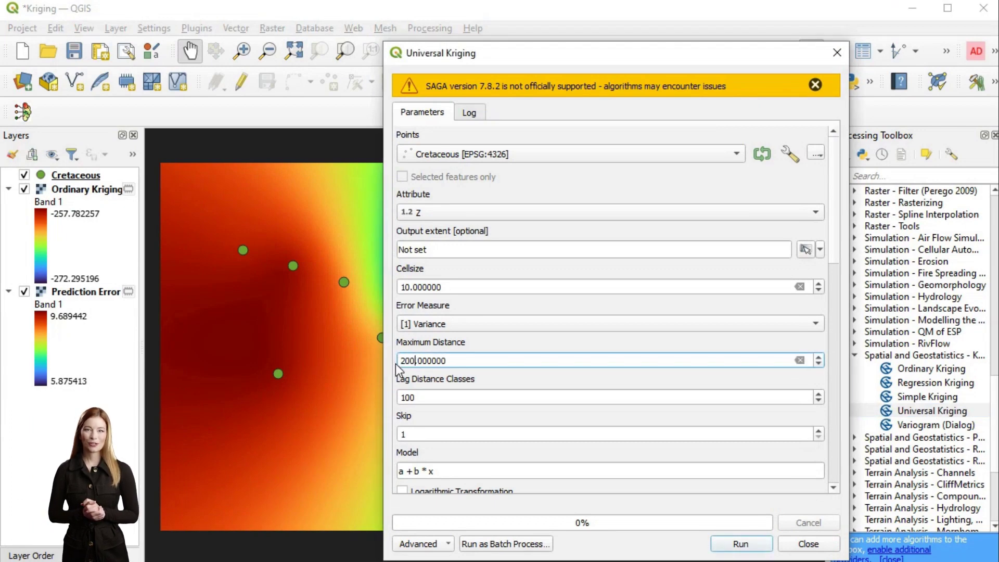
{"action": "type", "text": "0"}
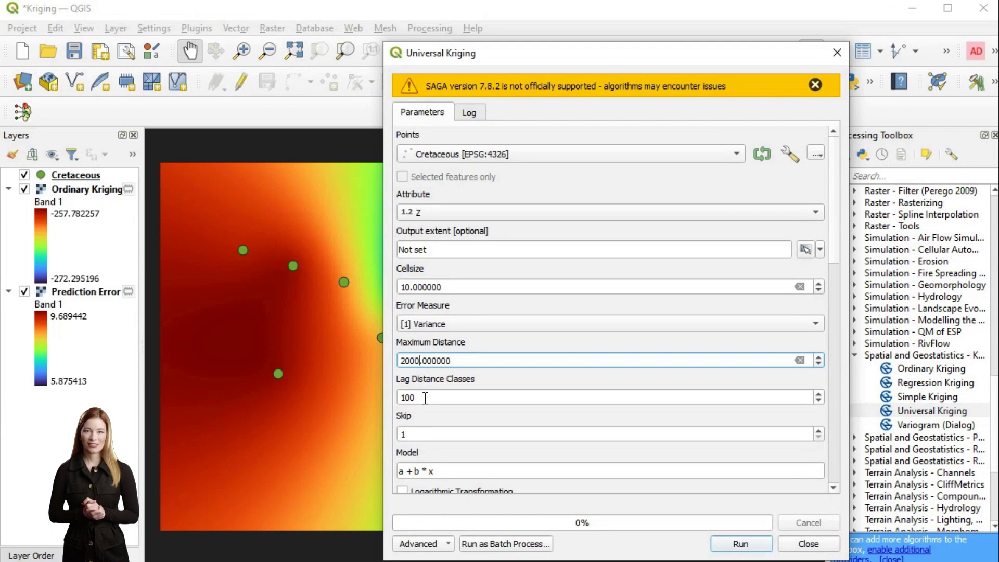
{"action": "left_click", "coordinate": [426, 397]}
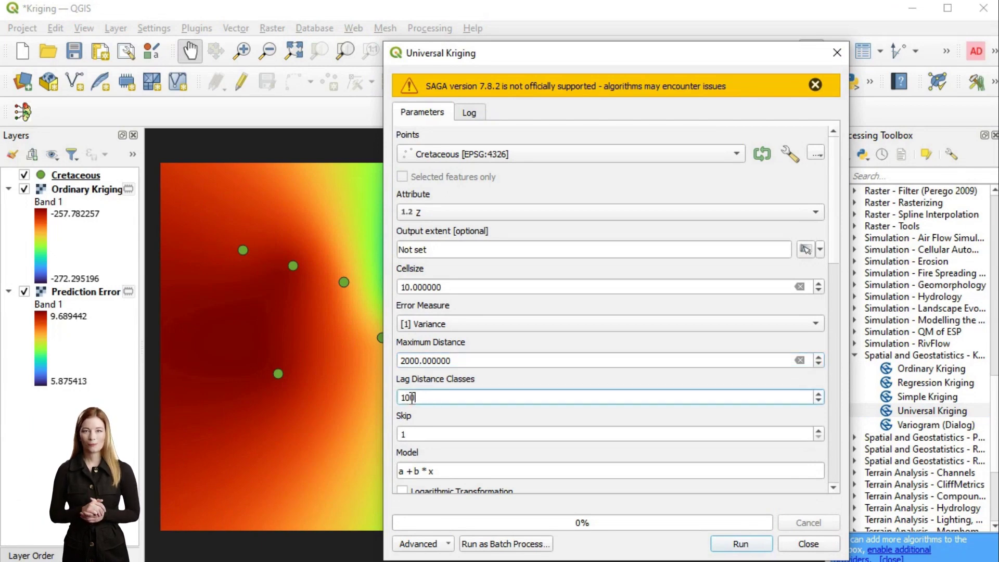
{"action": "left_click_drag", "start_coordinate": [409, 397], "coordinate": [393, 401]}
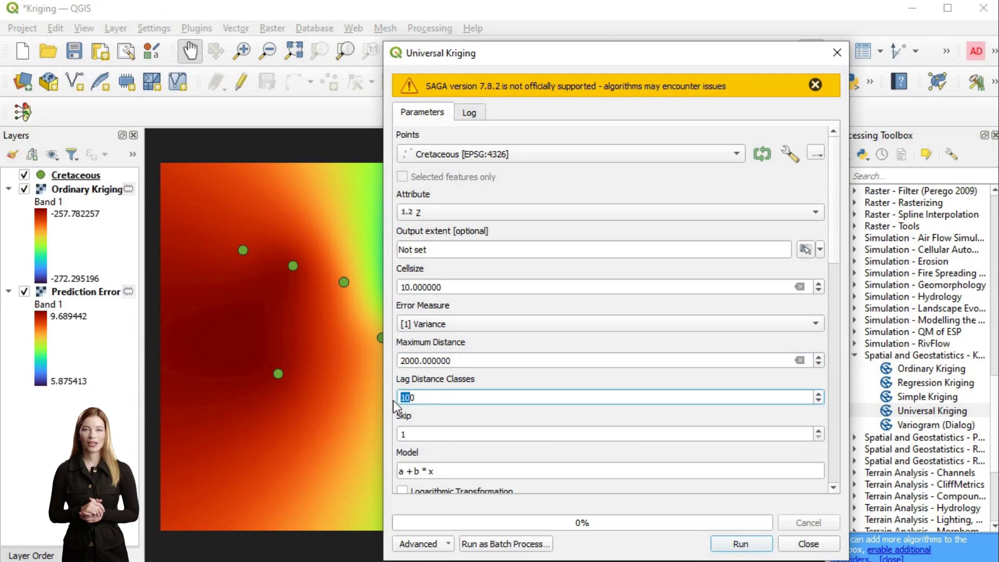
{"action": "type", "text": "5"}
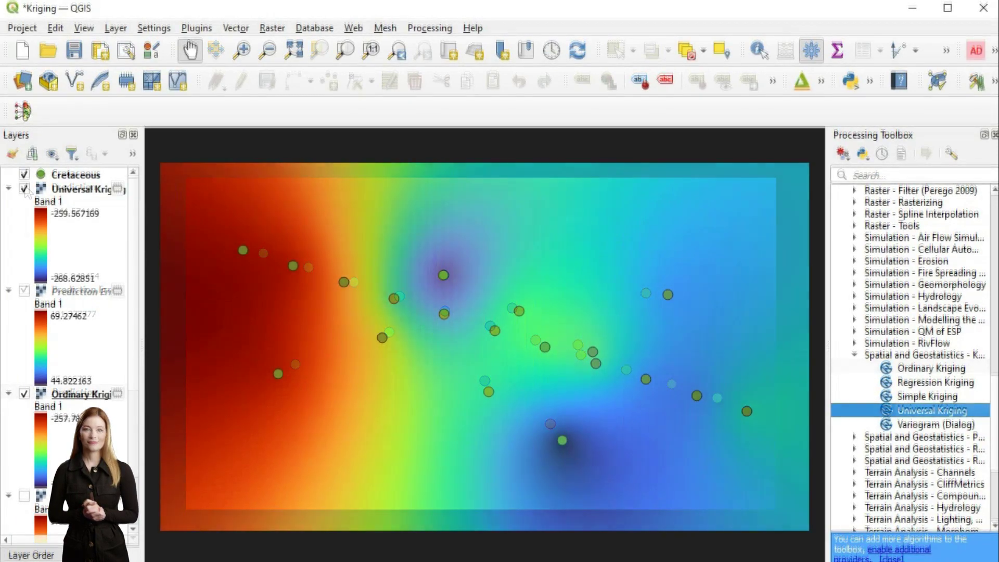
Compare the Universal and Ordinary Kriging surfaces and their prediction errors by switching the raster layers' visibility.
{"action": "left_click", "coordinate": [54, 189]}
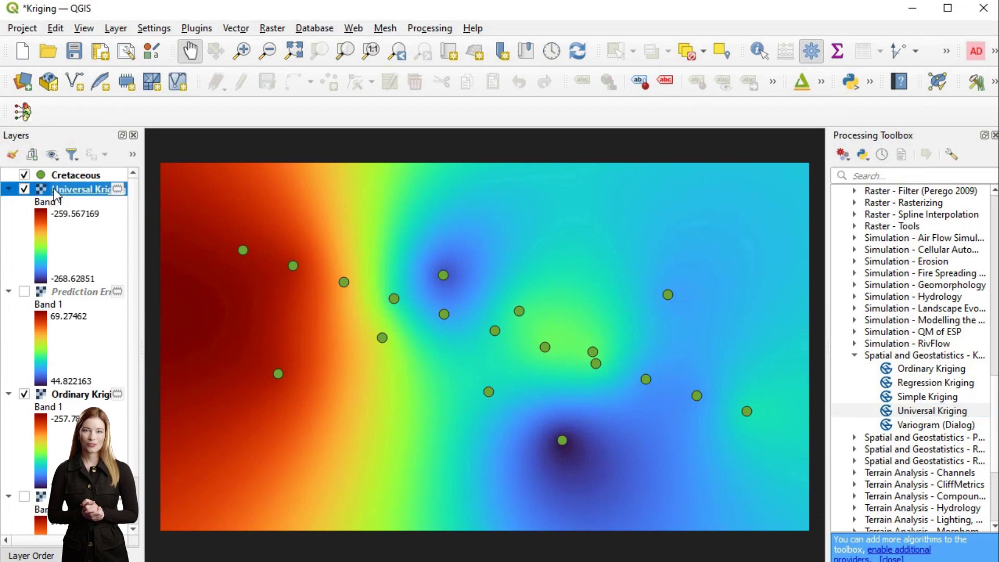
{"action": "left_click", "coordinate": [24, 189]}
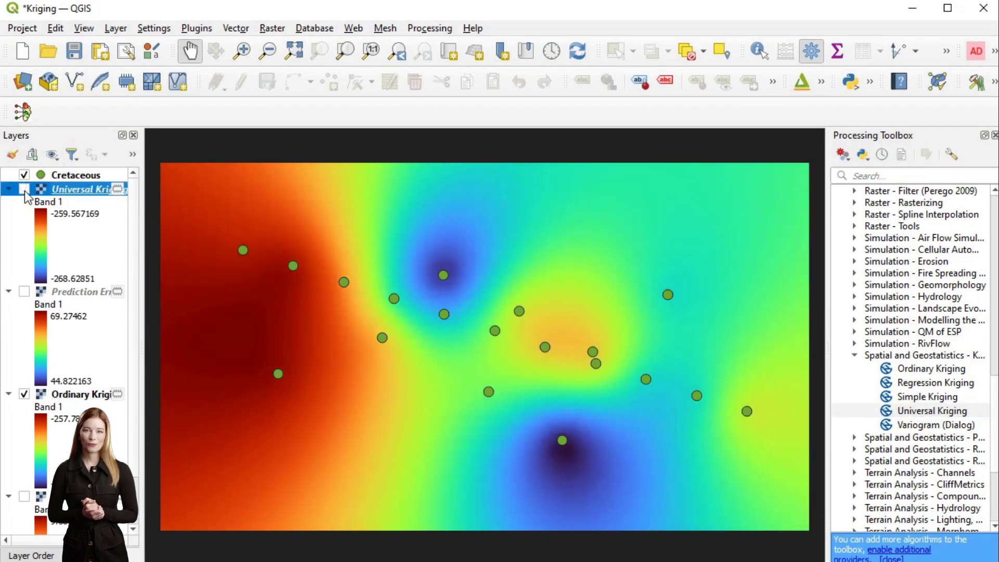
{"action": "left_click", "coordinate": [24, 189]}
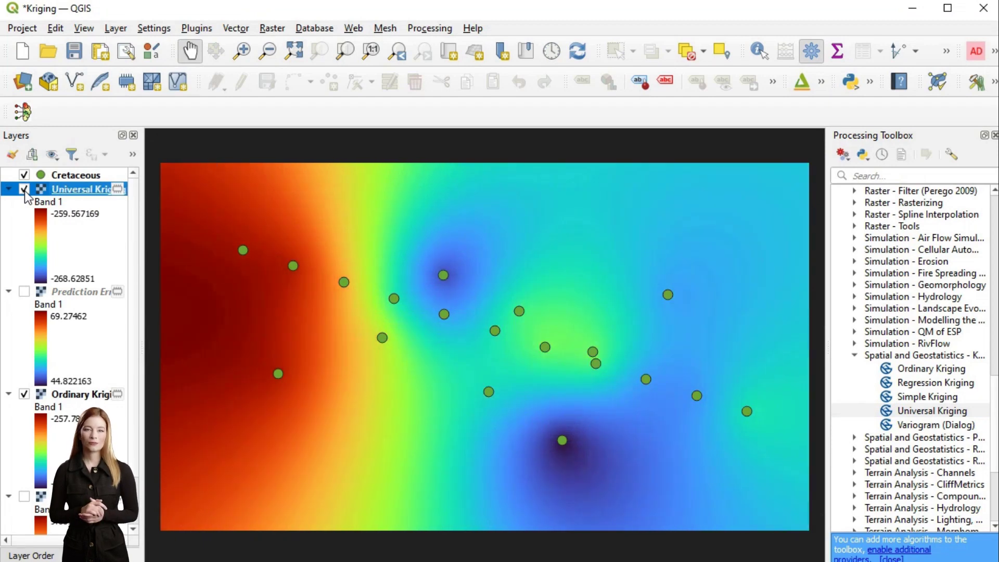
{"action": "left_click", "coordinate": [24, 190]}
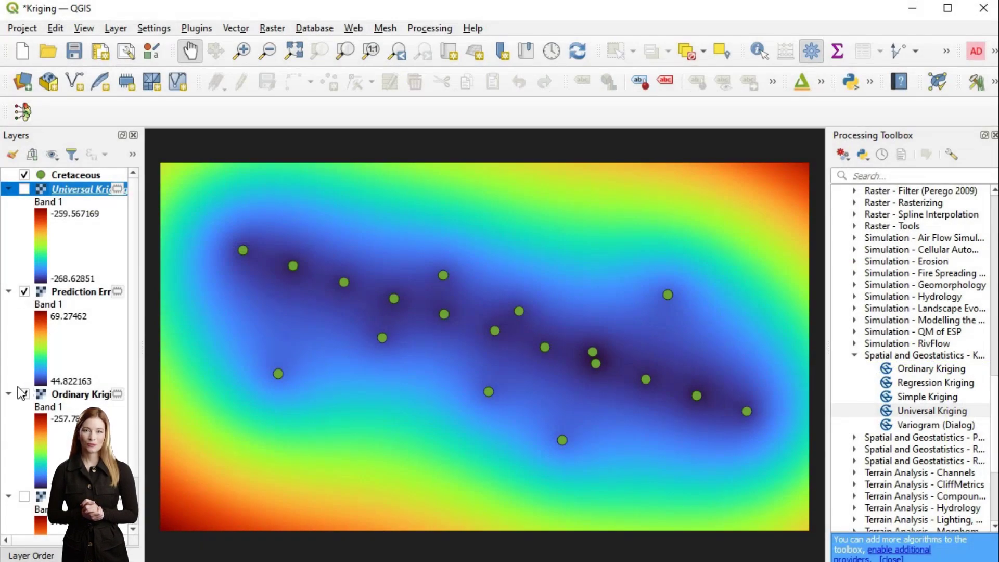
{"action": "left_click", "coordinate": [24, 393]}
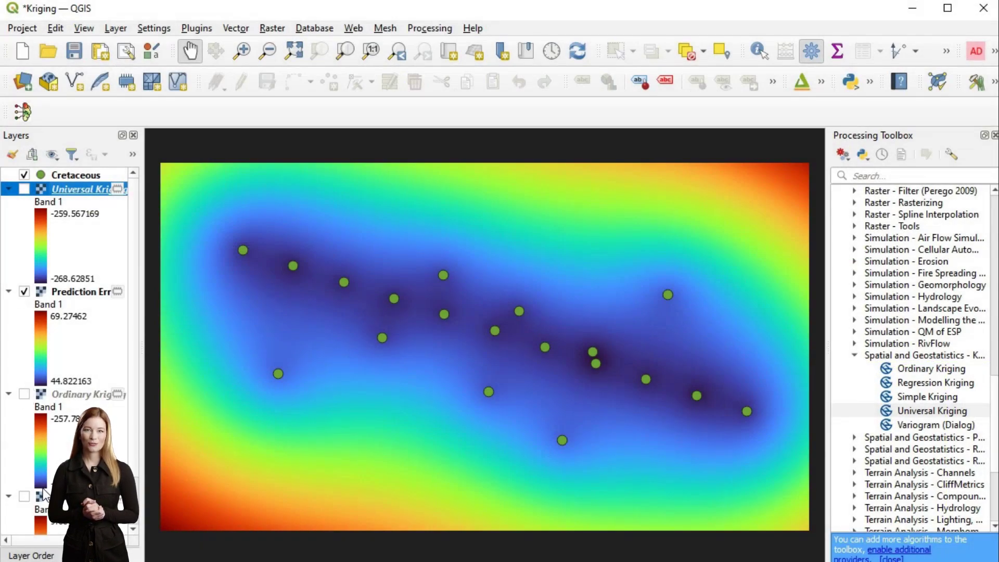
{"action": "left_click", "coordinate": [24, 496]}
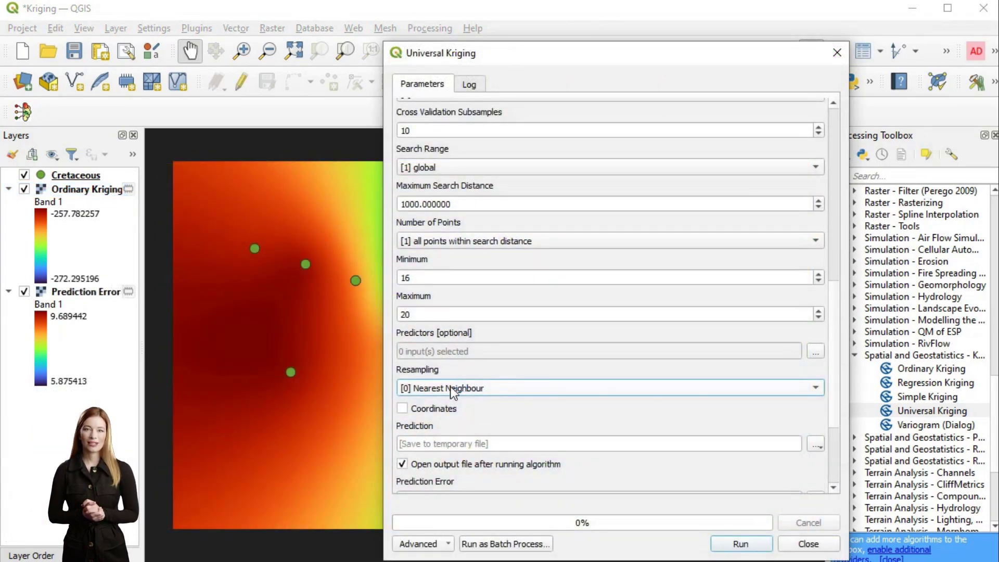
Set the Universal Kriging resampling method to Bilinear Interpolation and run the algorithm.
{"action": "left_click", "coordinate": [451, 392]}
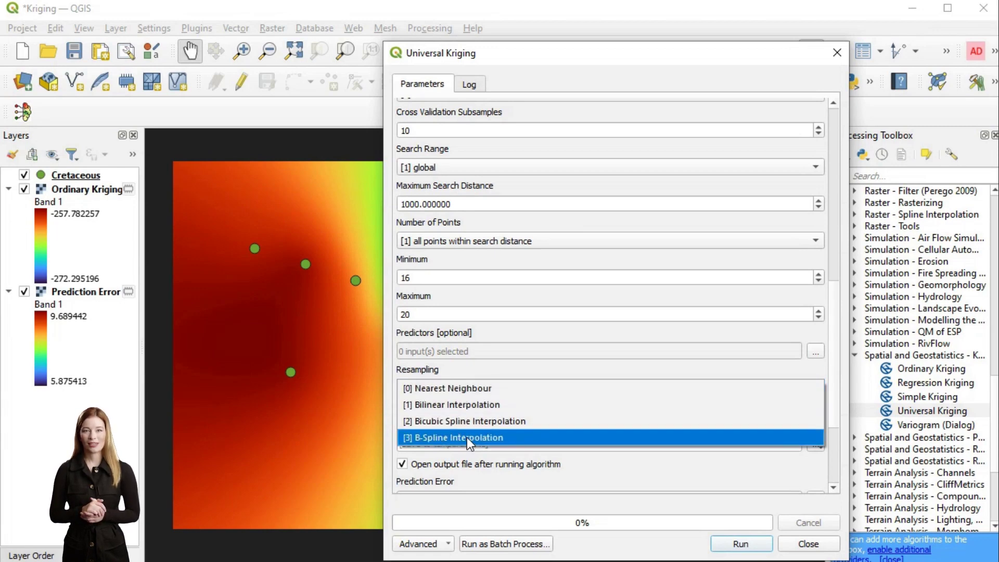
{"action": "left_click", "coordinate": [460, 404]}
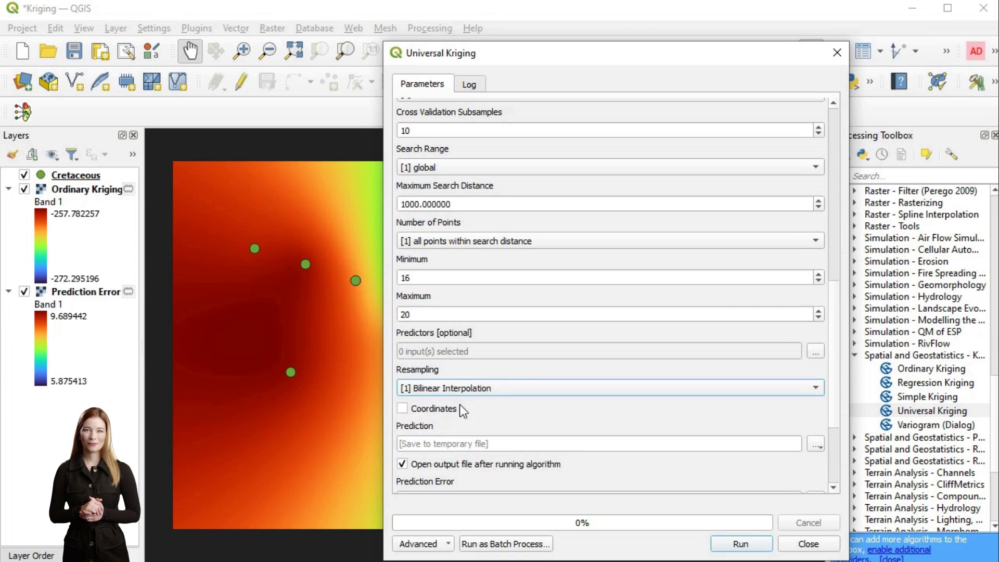
{"action": "left_click", "coordinate": [736, 547]}
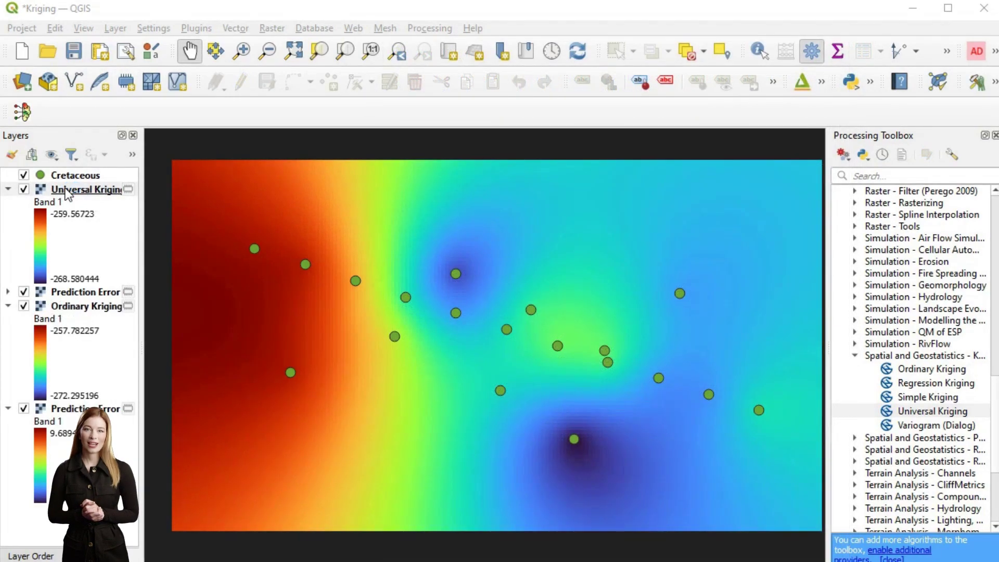
Hide the Universal Kriging raster, its prediction error and the Ordinary Kriging raster in turn to compare the surfaces.
{"action": "left_click", "coordinate": [67, 191]}
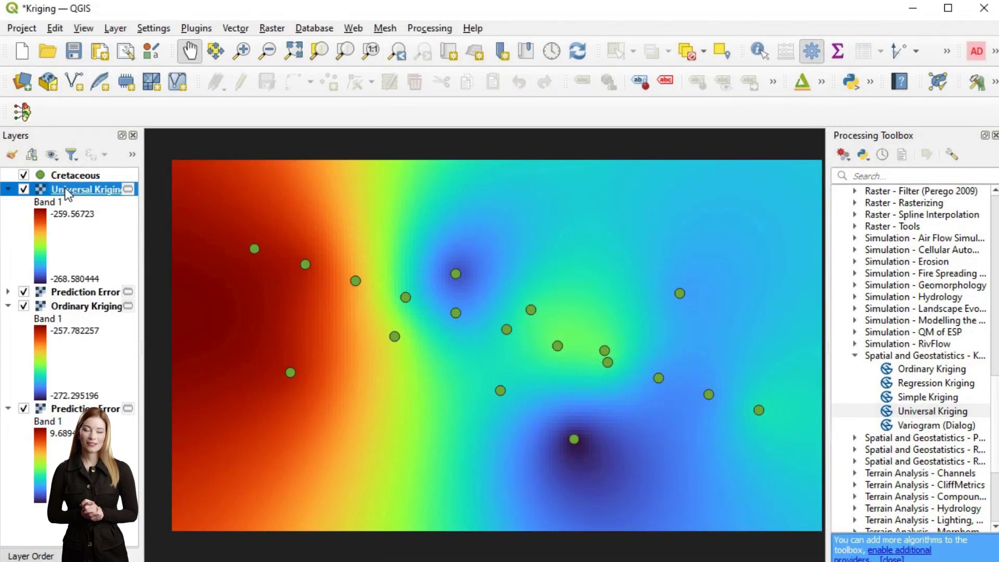
{"action": "left_click", "coordinate": [24, 189]}
{"action": "left_click", "coordinate": [23, 292]}
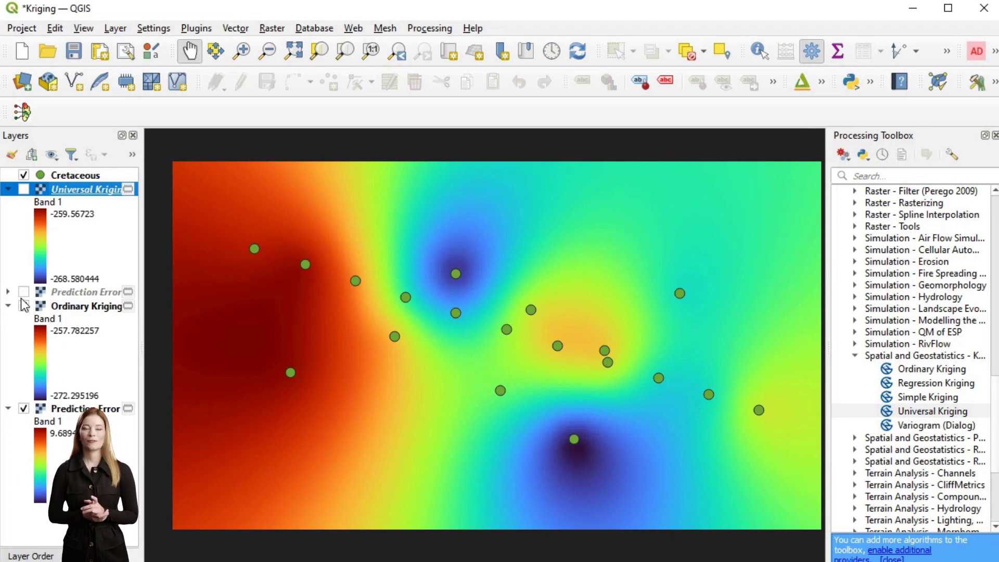
{"action": "left_click", "coordinate": [24, 307]}
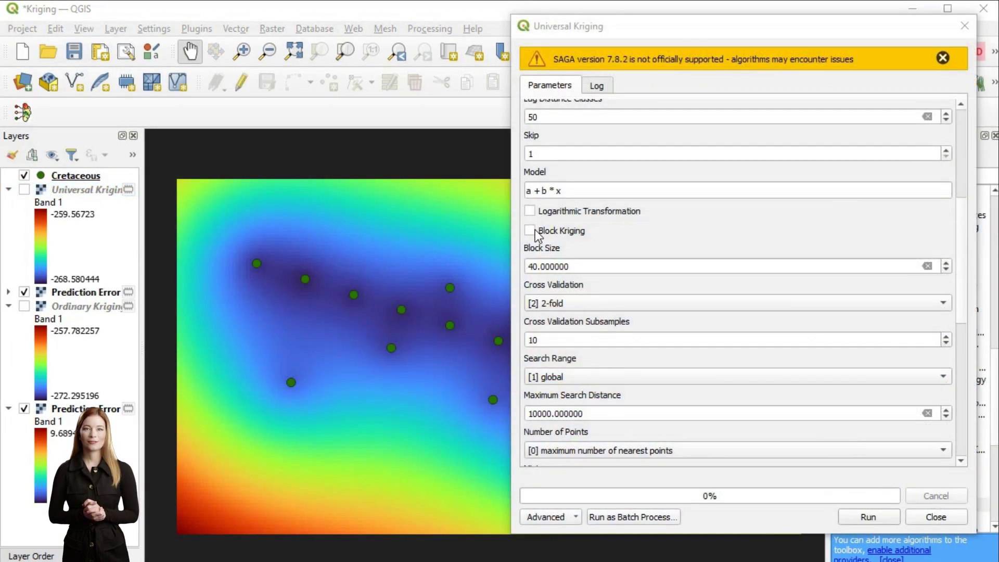
Enable Block Kriging, set the maximum search distance to 2000, and run Universal Kriging.
{"action": "left_click", "coordinate": [529, 230]}
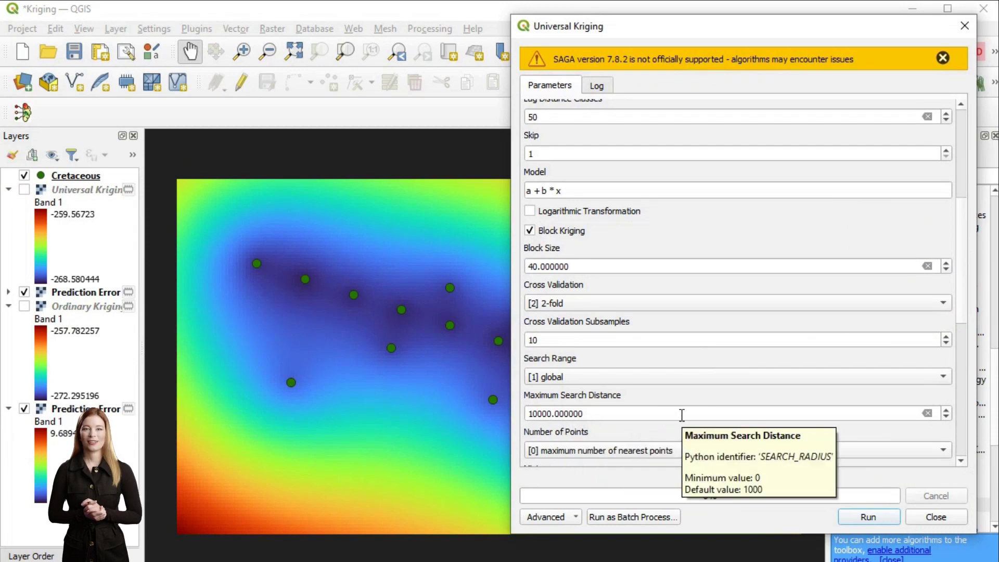
{"action": "left_click", "coordinate": [540, 415]}
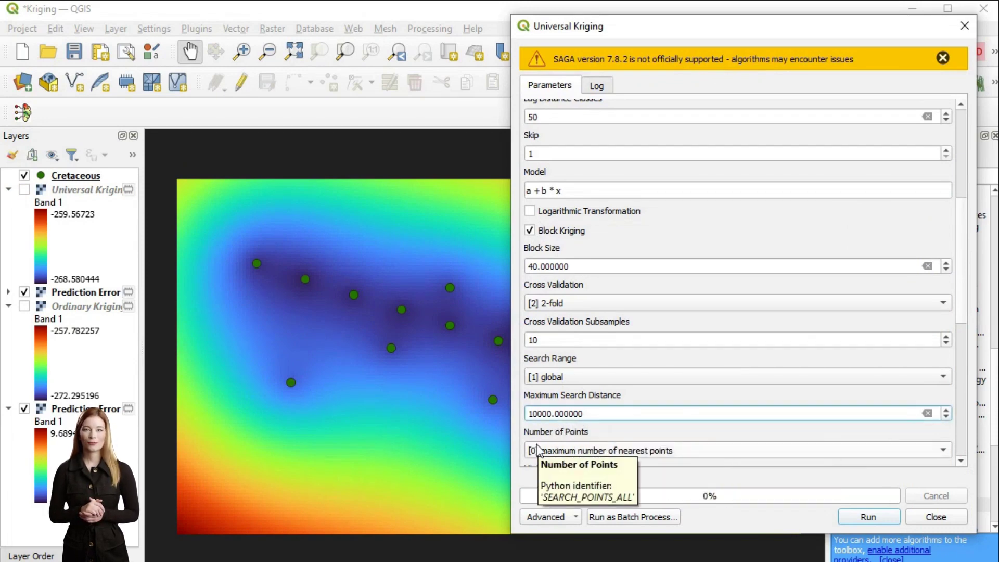
{"action": "key", "text": "BackSpace"}
{"action": "key", "text": "BackSpace"}
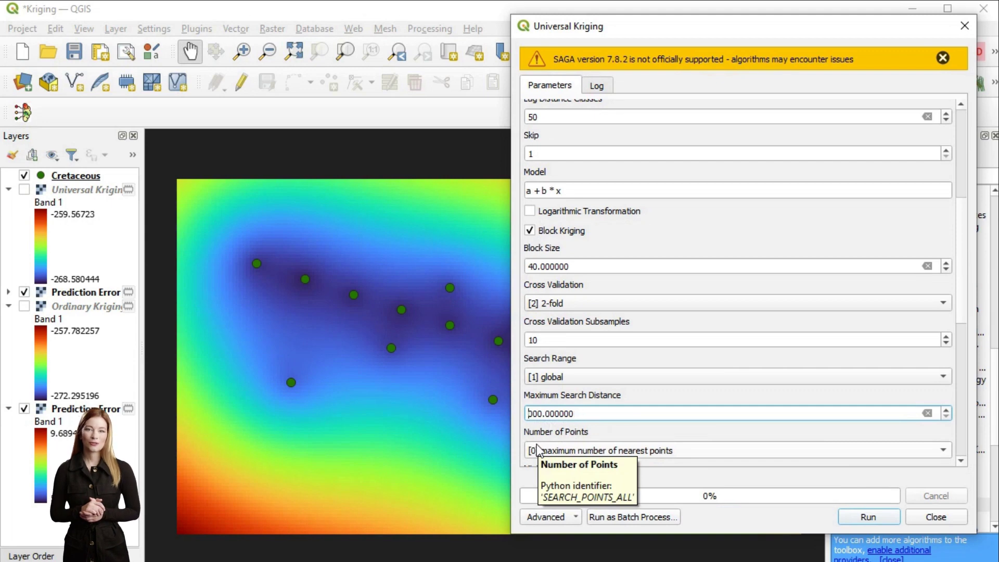
{"action": "type", "text": "20"}
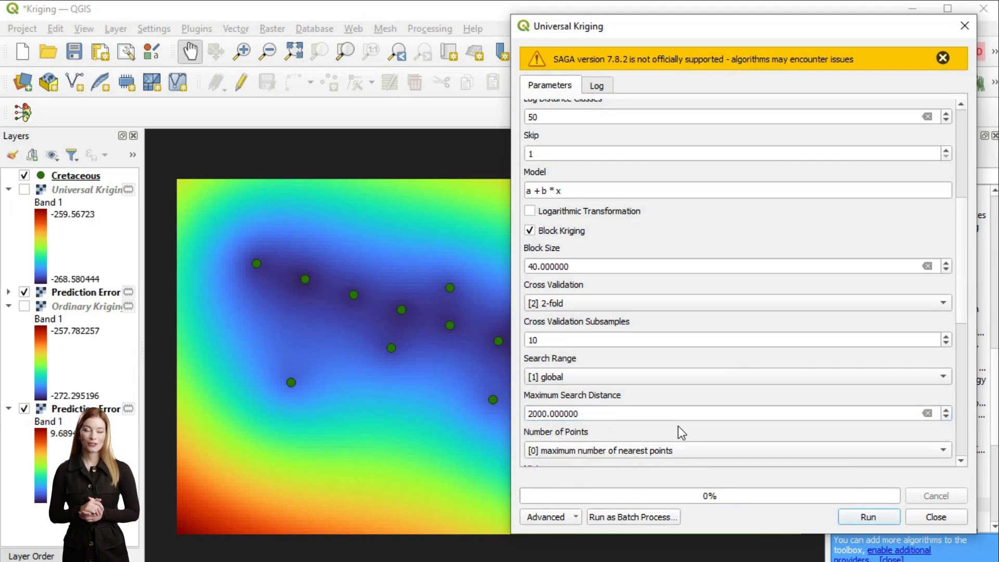
{"action": "left_click", "coordinate": [850, 516]}
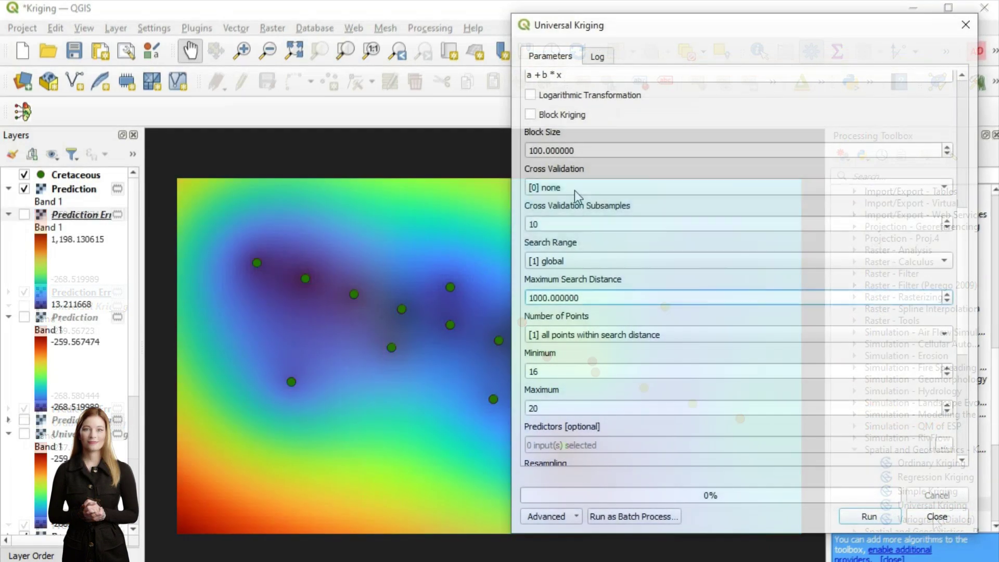
Set the cross validation to leave one out and run Universal Kriging.
{"action": "left_click", "coordinate": [575, 191]}
{"action": "left_click", "coordinate": [582, 205]}
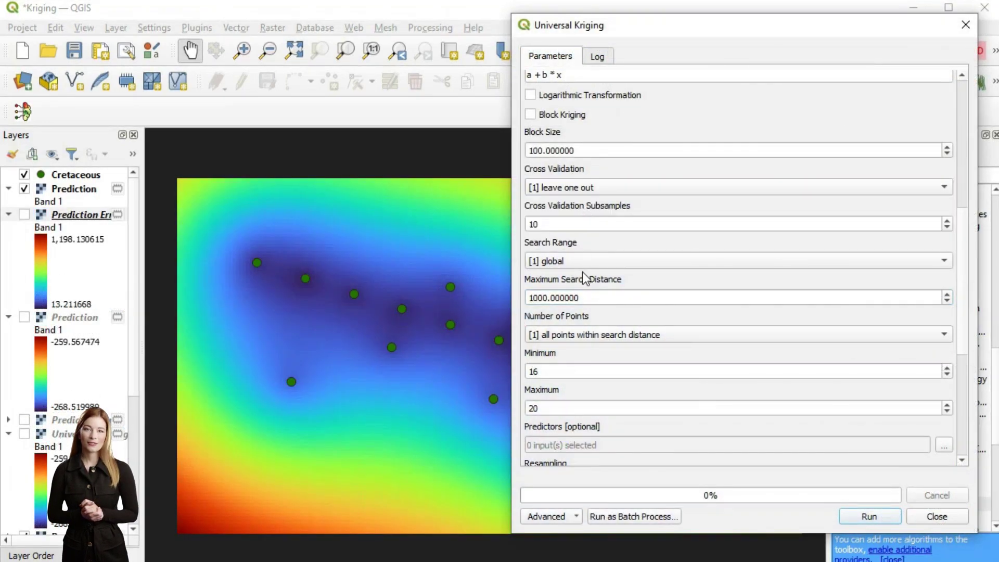
{"action": "left_click", "coordinate": [869, 516]}
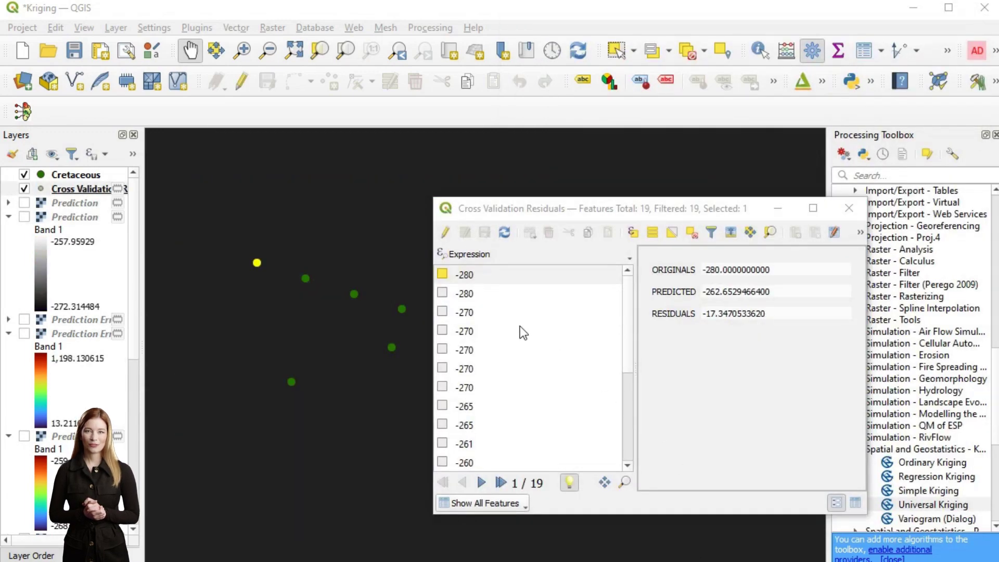
Inspect the original, predicted and residual values of the second record in the Cross Validation Residuals table.
{"action": "left_click", "coordinate": [443, 294]}
{"action": "left_click", "coordinate": [462, 294]}
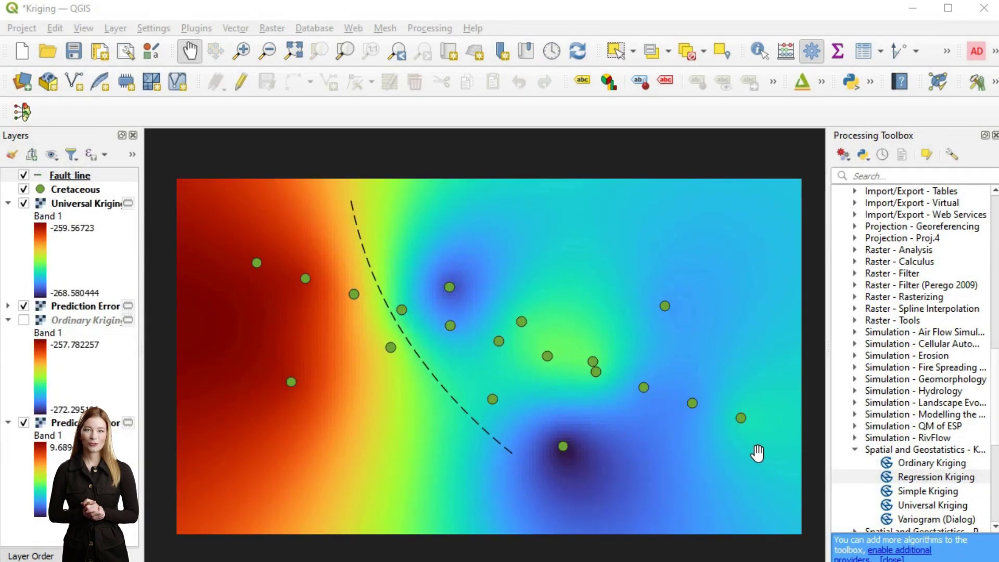
Choose the Regression Kriging algorithm from the Spatial and Geostatistics Kriging group.
{"action": "left_click", "coordinate": [910, 478]}
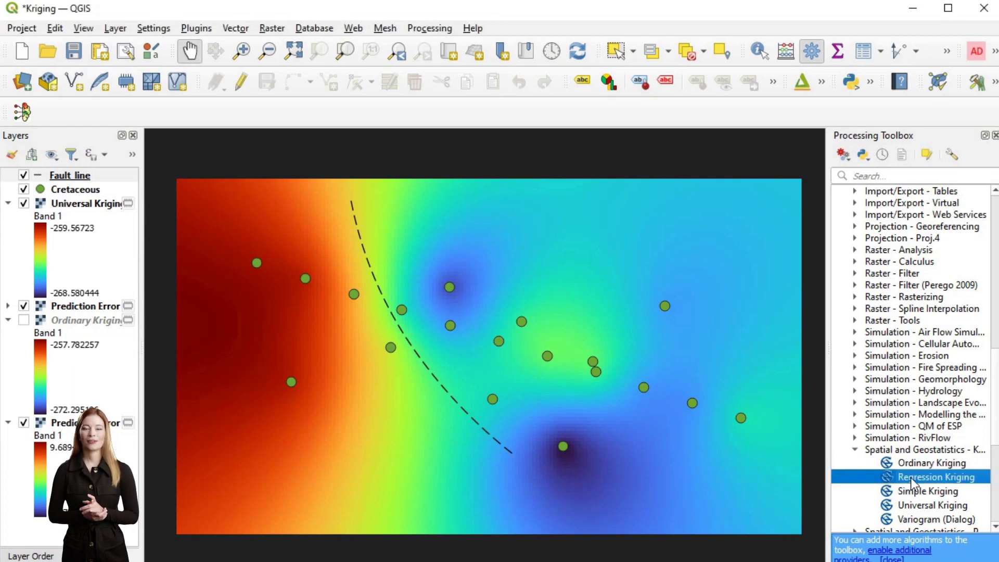